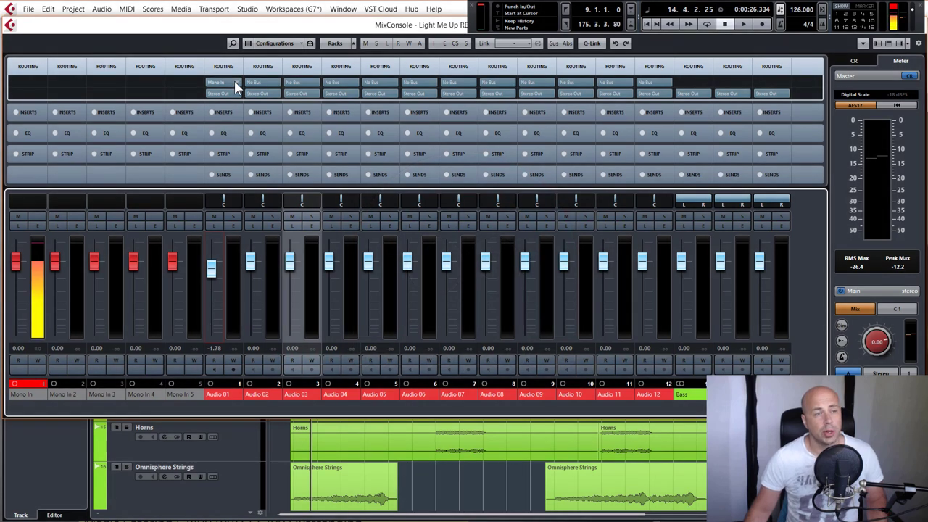
Route Mono In into Audio 01, record-arm it with input monitoring on, and set its fader to -6.61 dB
left_click(234, 89)
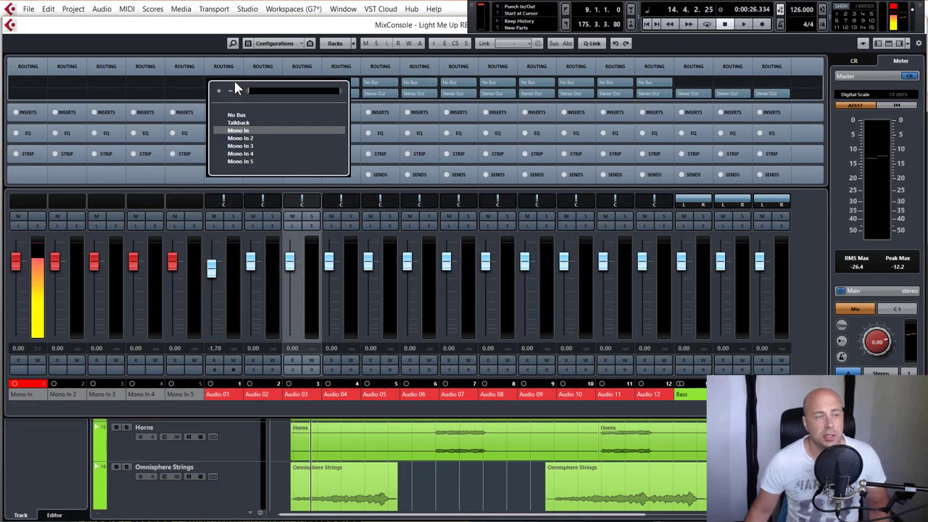
left_click(232, 131)
left_click_drag(211, 270, 216, 300)
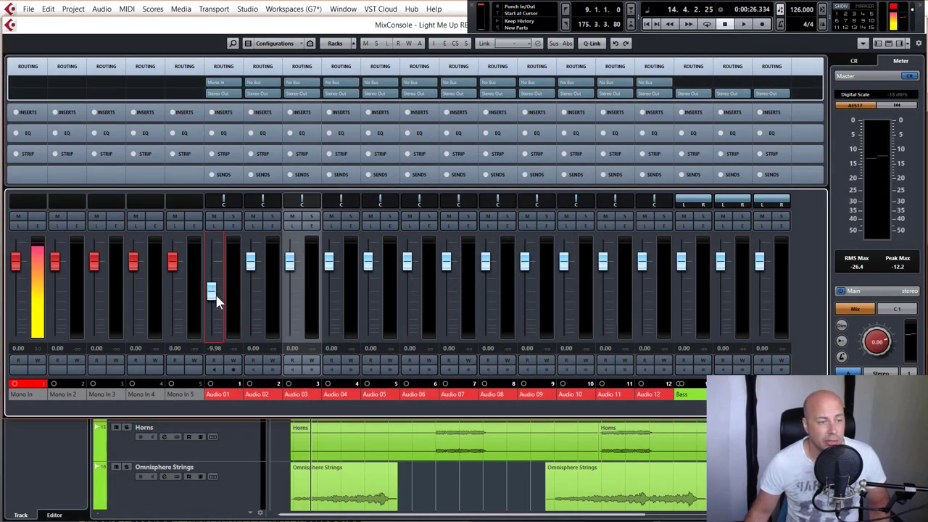
left_click(232, 369)
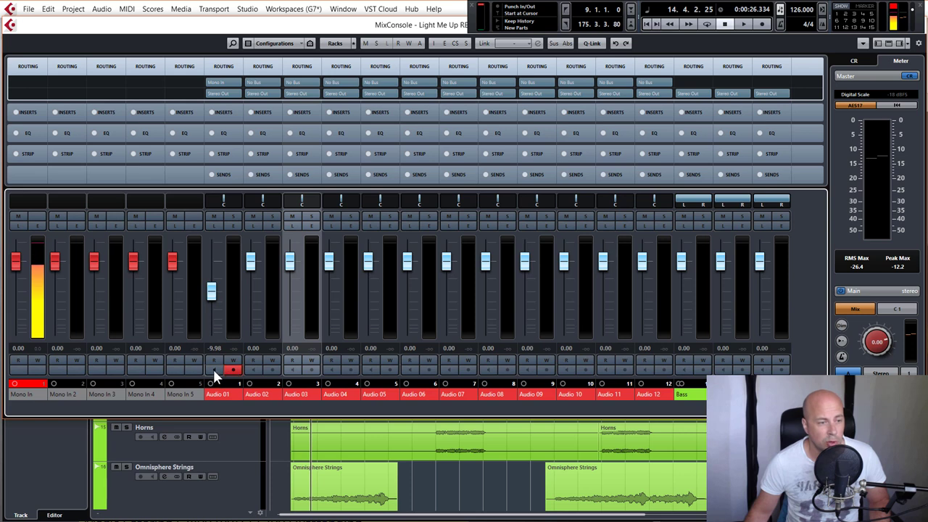
left_click(214, 369)
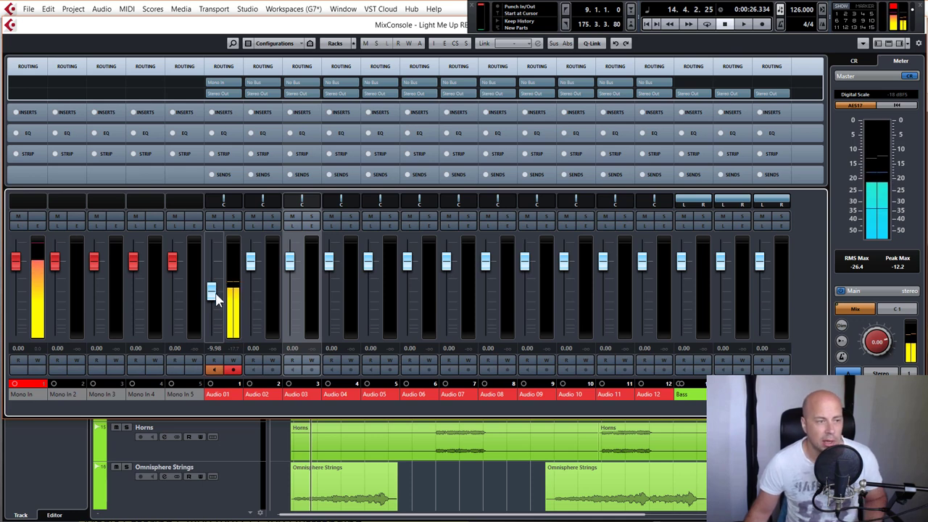
left_click_drag(214, 293, 211, 283)
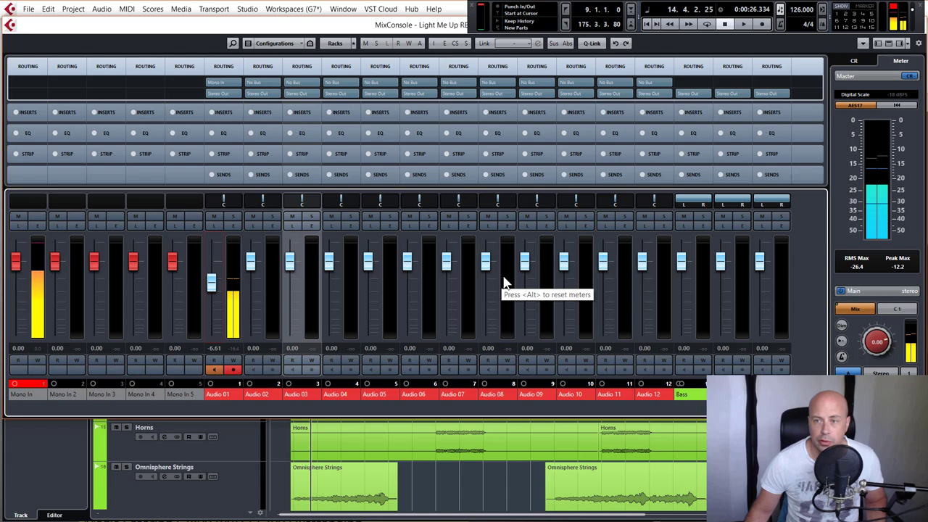
left_click(762, 23)
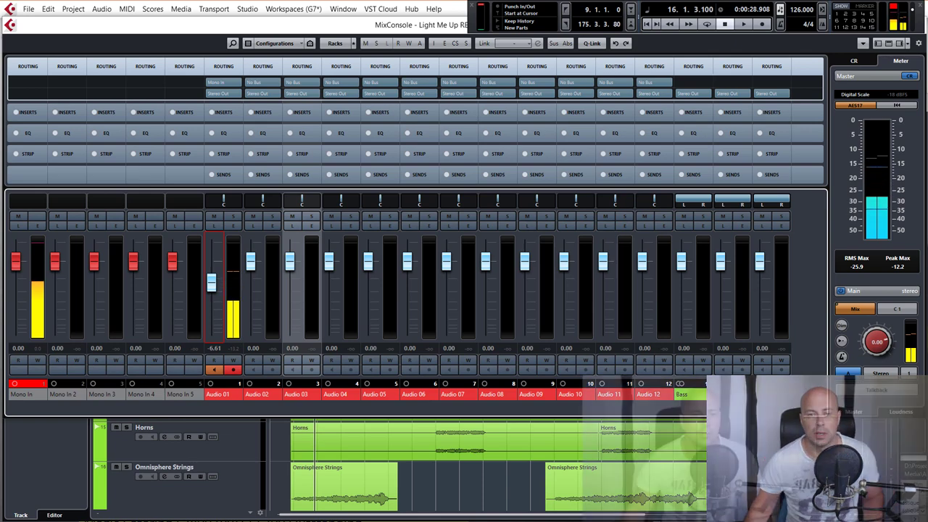
Restore the MixConsole's right zone and show its CR panel, which reports Control Room disabled
left_click(899, 43)
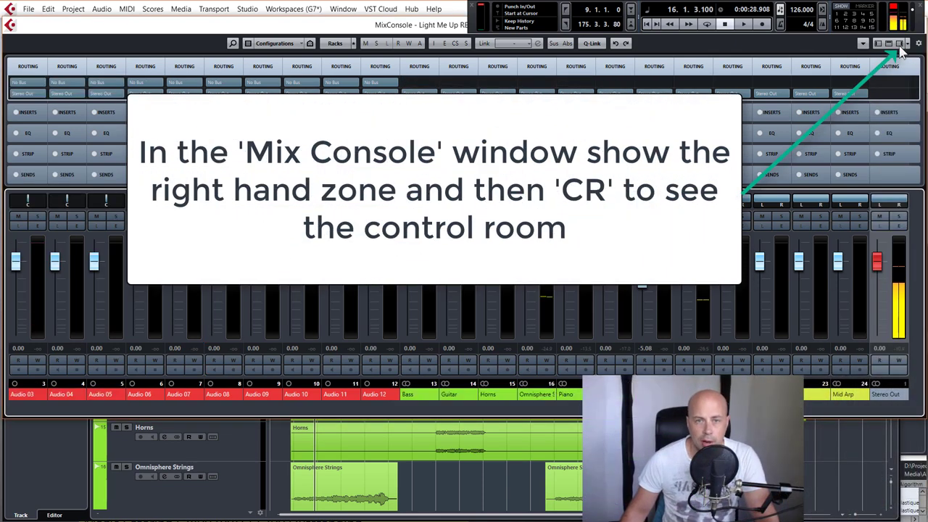
left_click(899, 44)
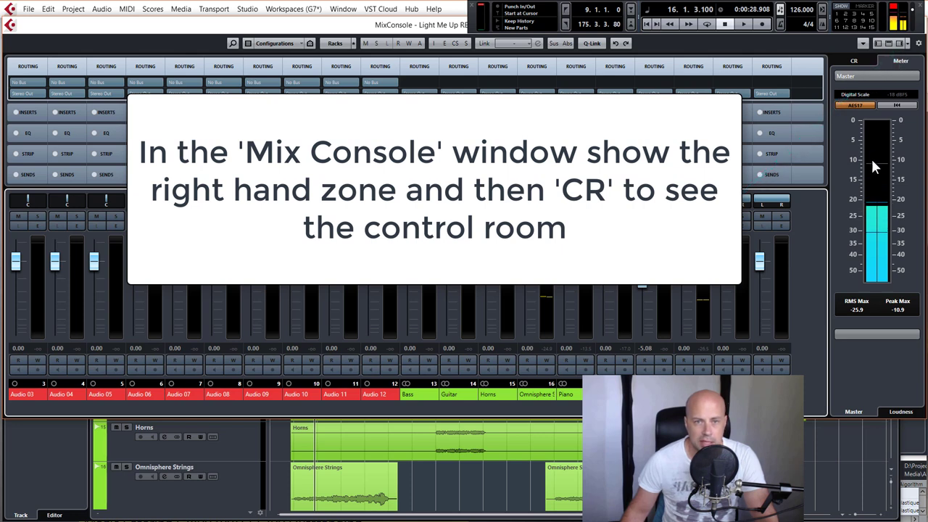
left_click(856, 61)
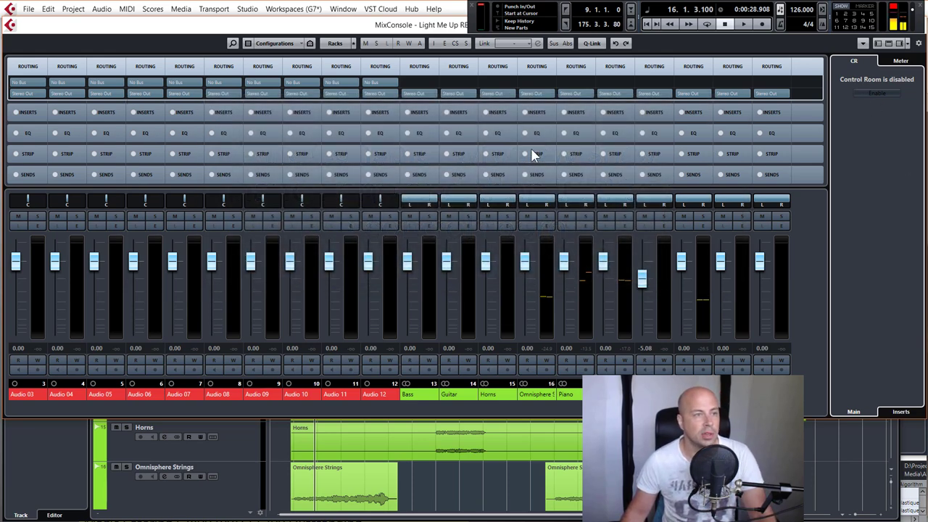
Open Studio > Audio Connections and enable Control Room on its Control Room tab
left_click(248, 10)
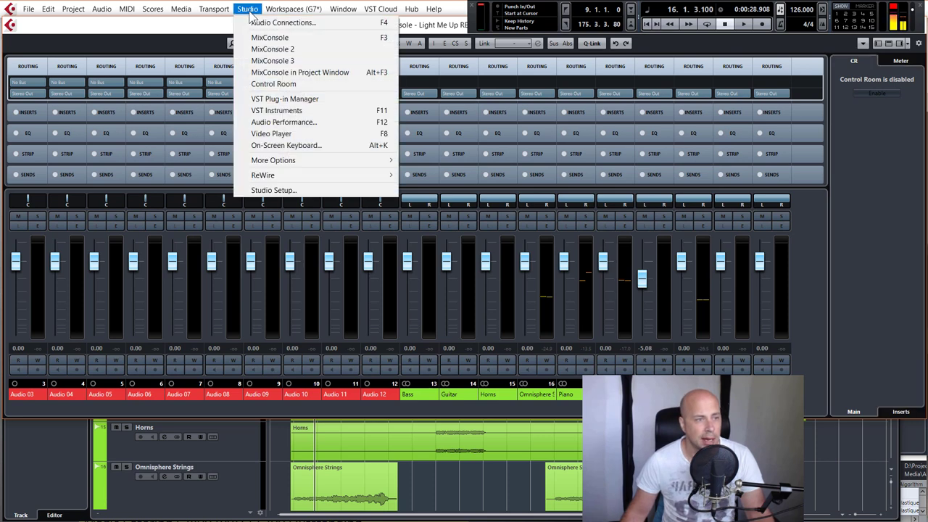
left_click(283, 23)
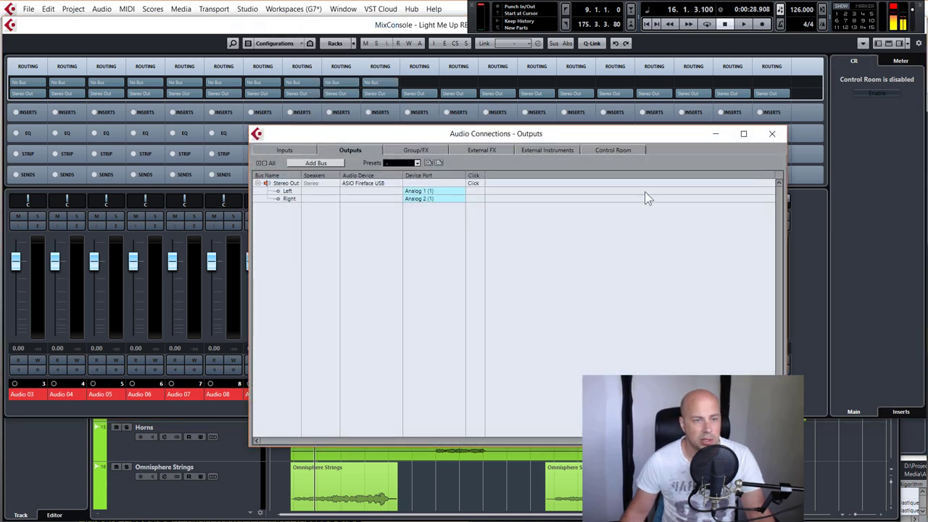
left_click(304, 151)
left_click(346, 151)
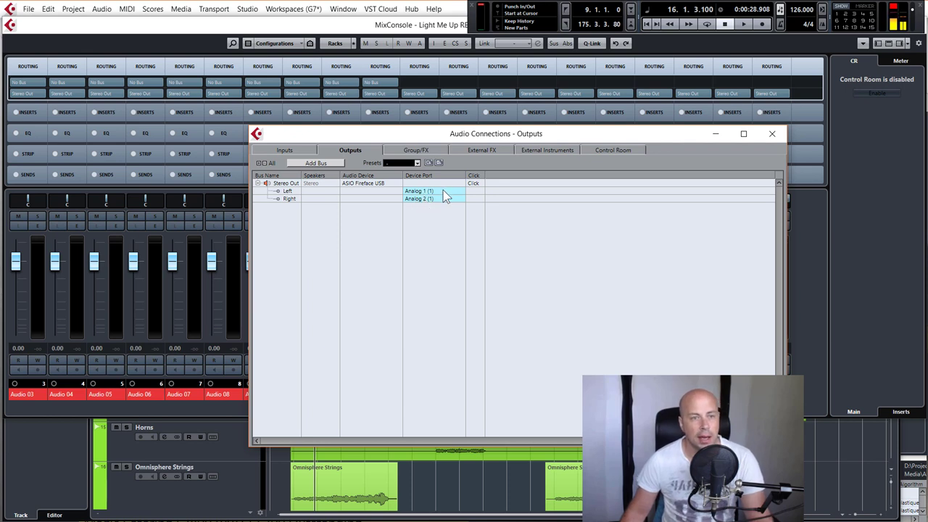
left_click(621, 150)
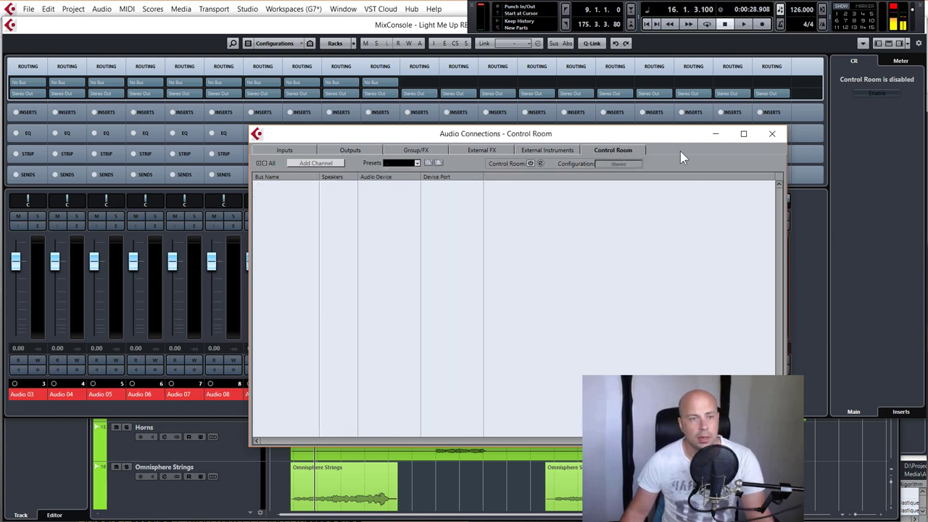
left_click(531, 164)
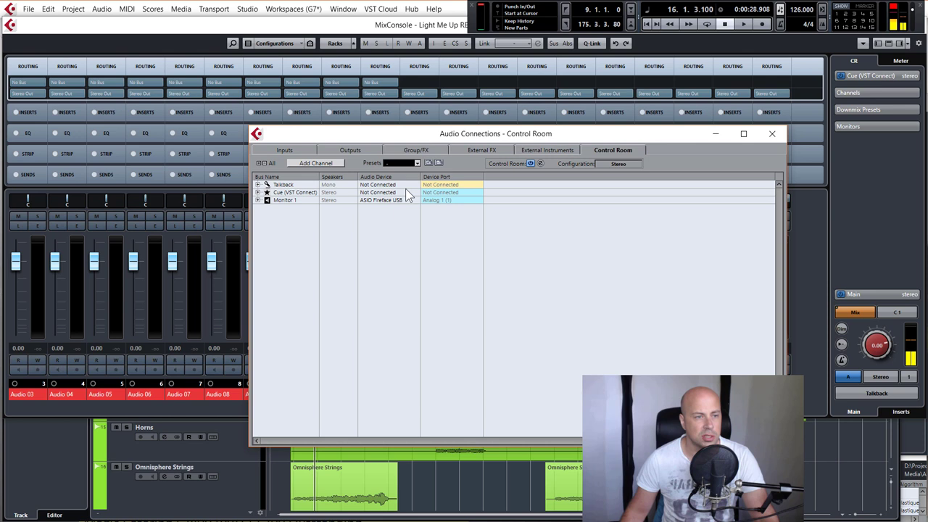
Check the Outputs page, then expand Monitor 1's Left and Right ports on the Control Room page
left_click(365, 150)
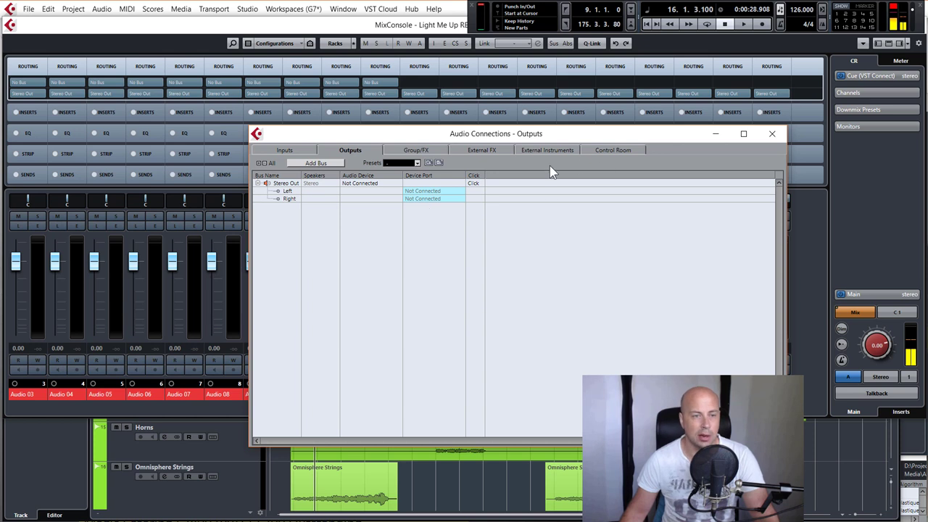
left_click(598, 153)
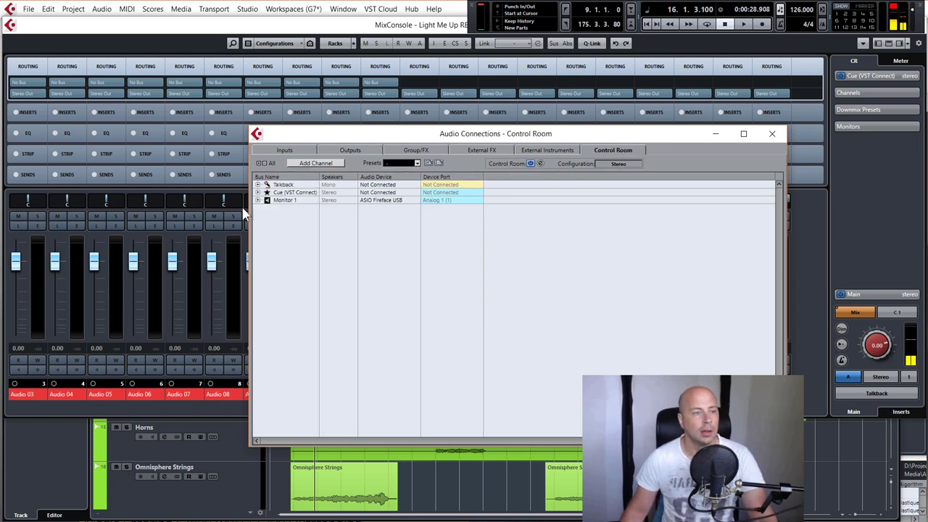
left_click(285, 200)
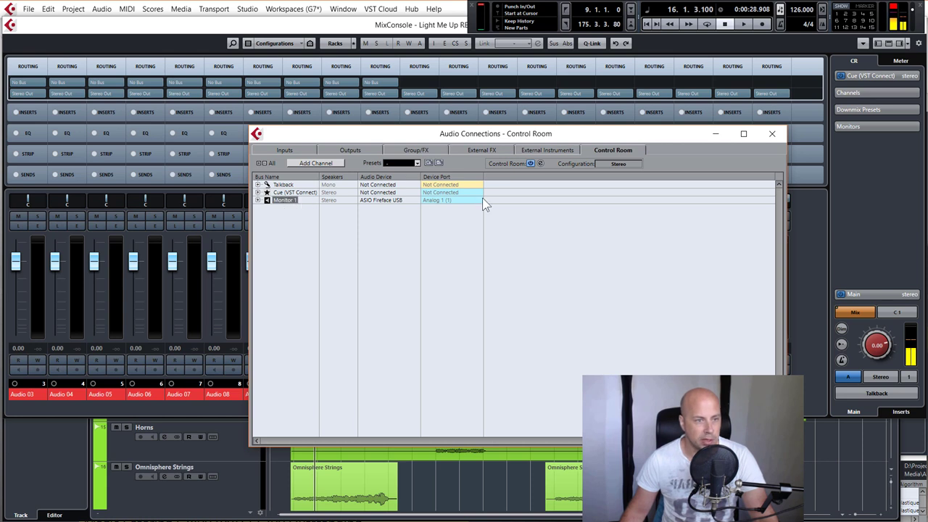
left_click(258, 200)
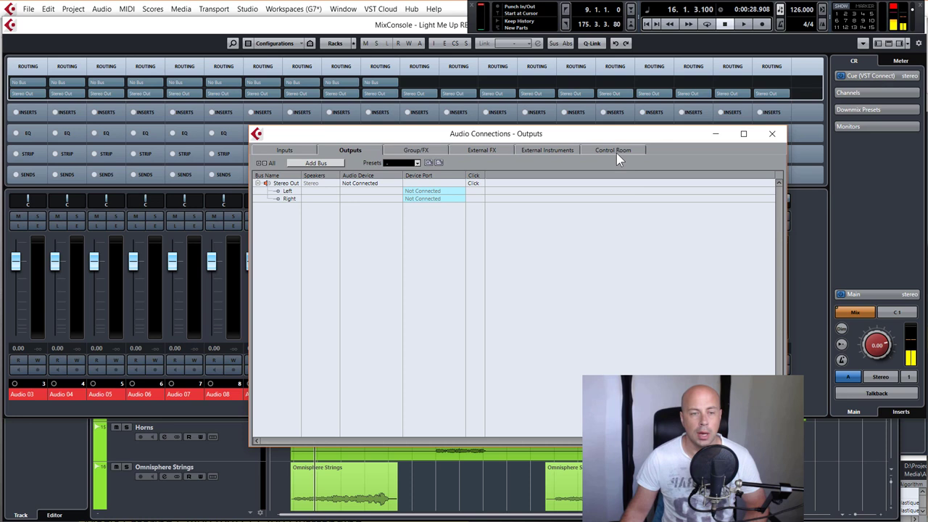
Switch Audio Connections back to the Control Room tab
left_click(614, 150)
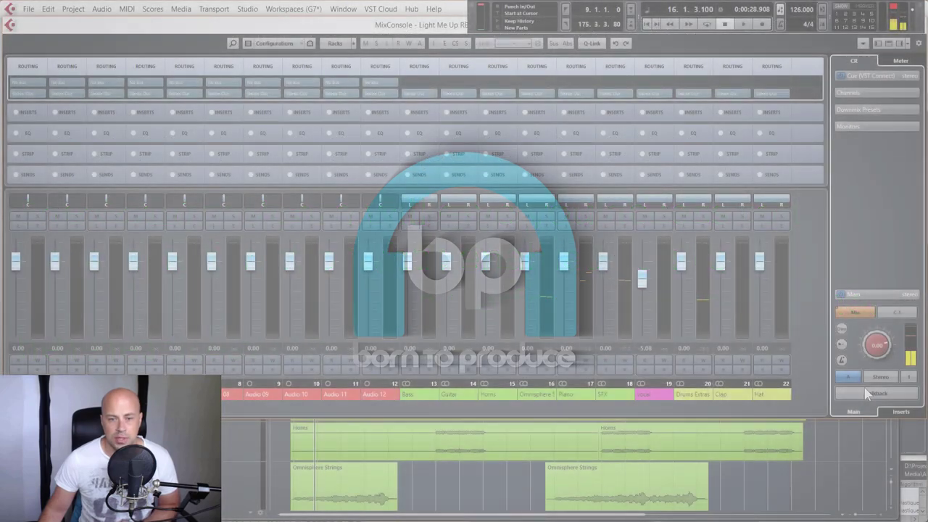
Toggle Talkback on and off in the CR panel, then reopen Studio > Audio Connections
left_click(874, 393)
left_click(881, 394)
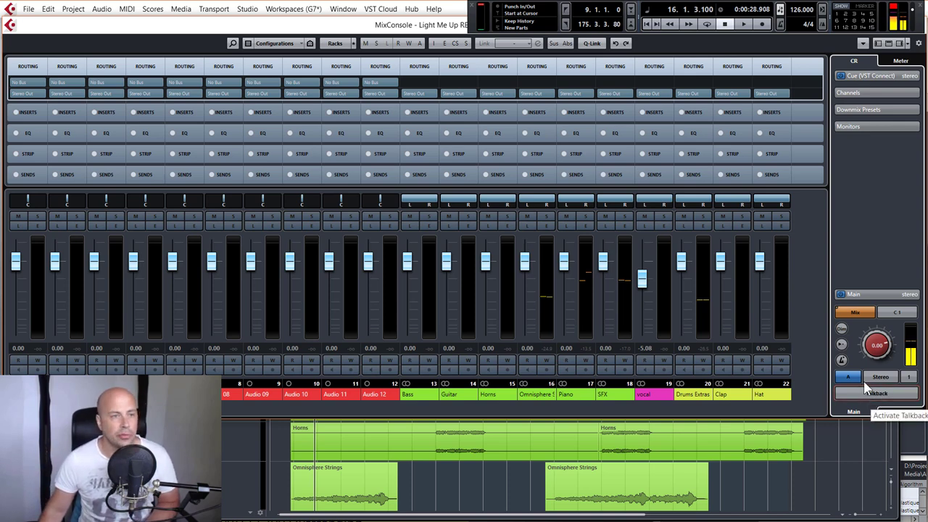
left_click(248, 10)
left_click(268, 20)
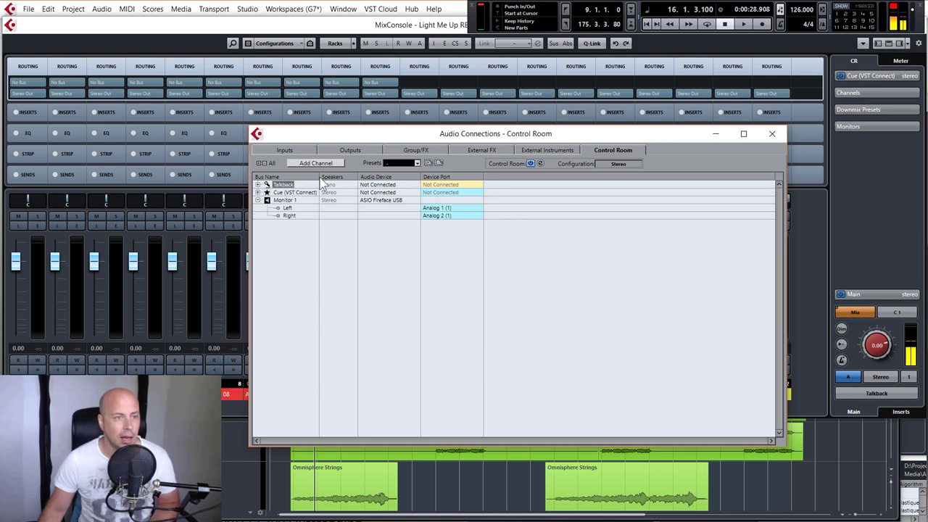
Remove the existing Talkback channel from the Control Room connections
right_click(287, 189)
left_click(326, 270)
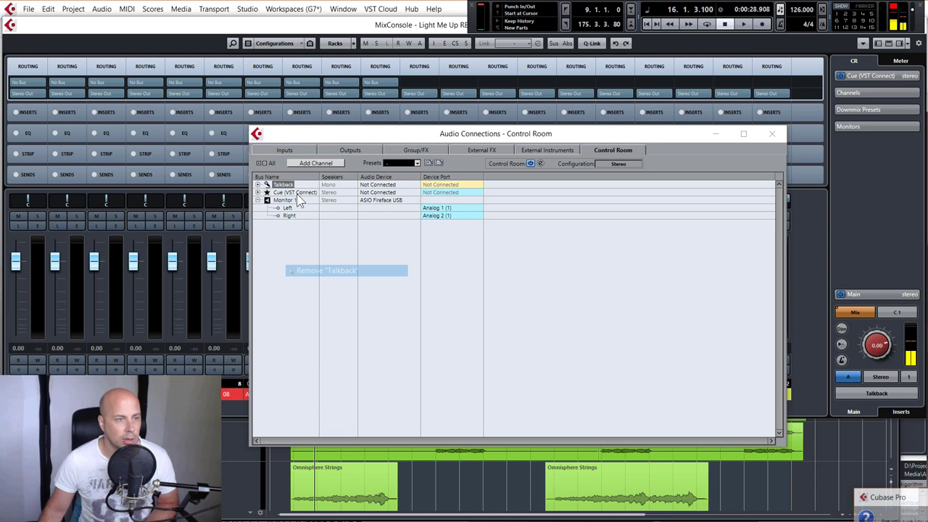
left_click(850, 495)
key("Return")
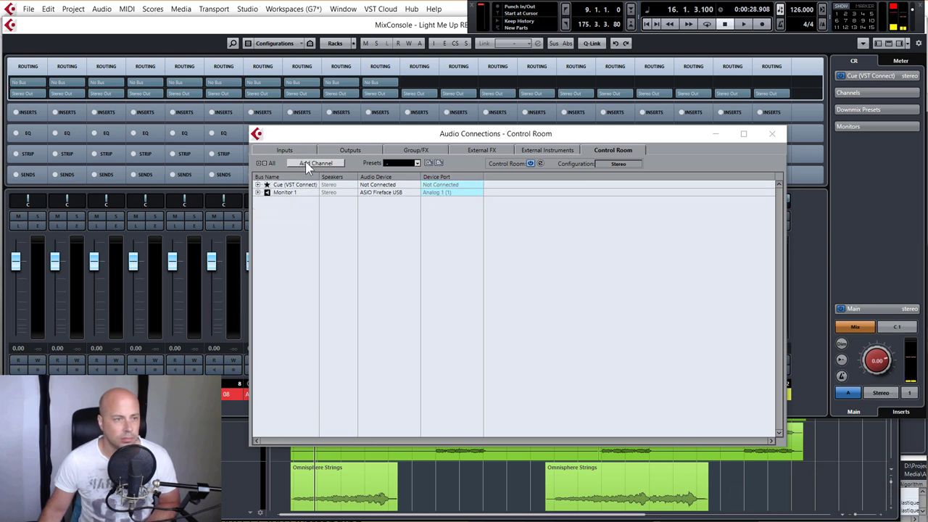
Add a new Talkback channel and route it to ASIO Fireface USB port Analog 6 (1)
left_click(316, 163)
left_click(339, 179)
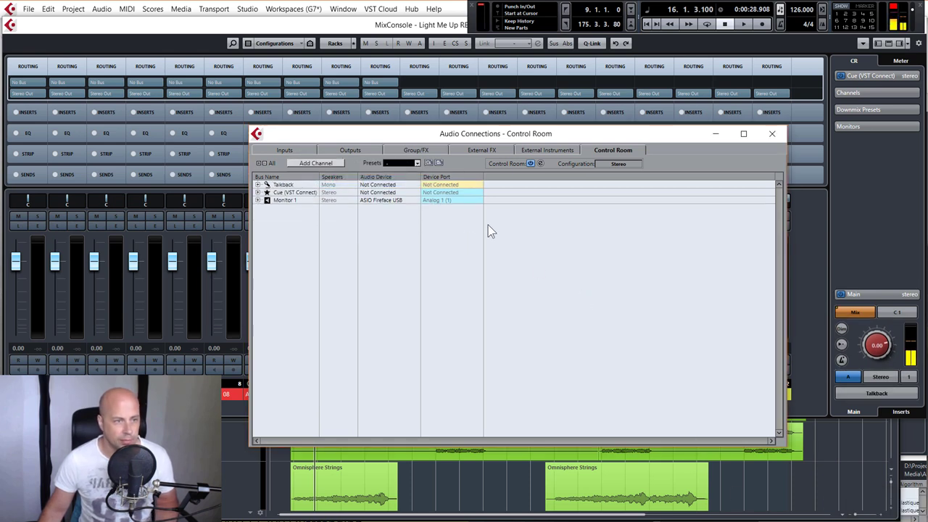
left_click(437, 185)
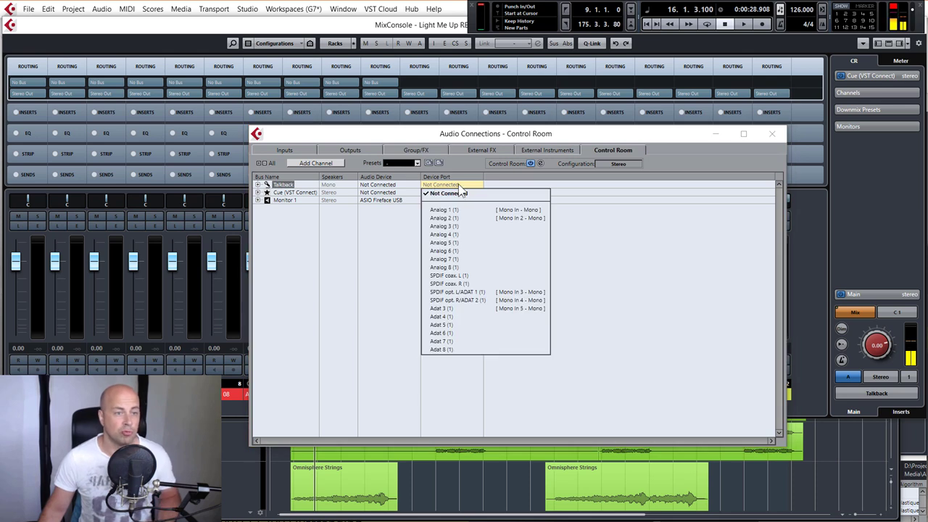
left_click(457, 252)
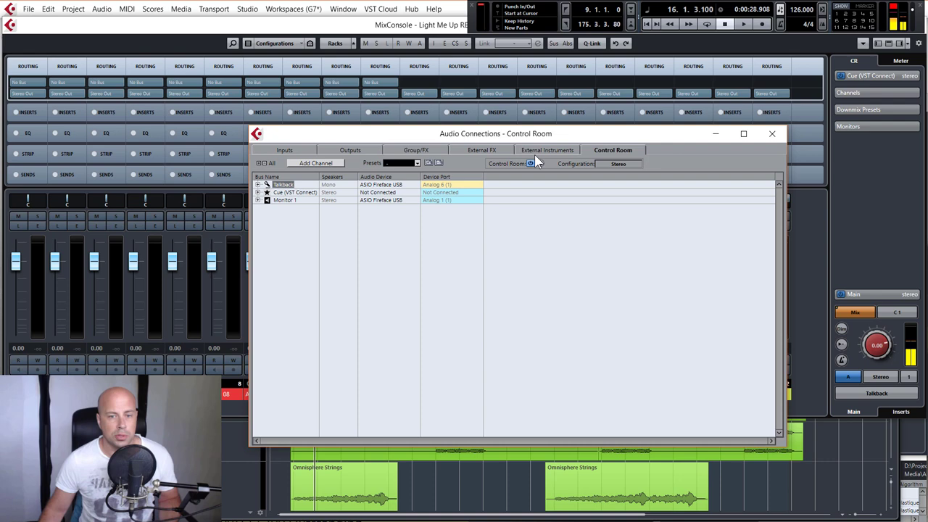
Close Audio Connections and test Talkback in the CR panel by switching it on, then off
left_click(773, 134)
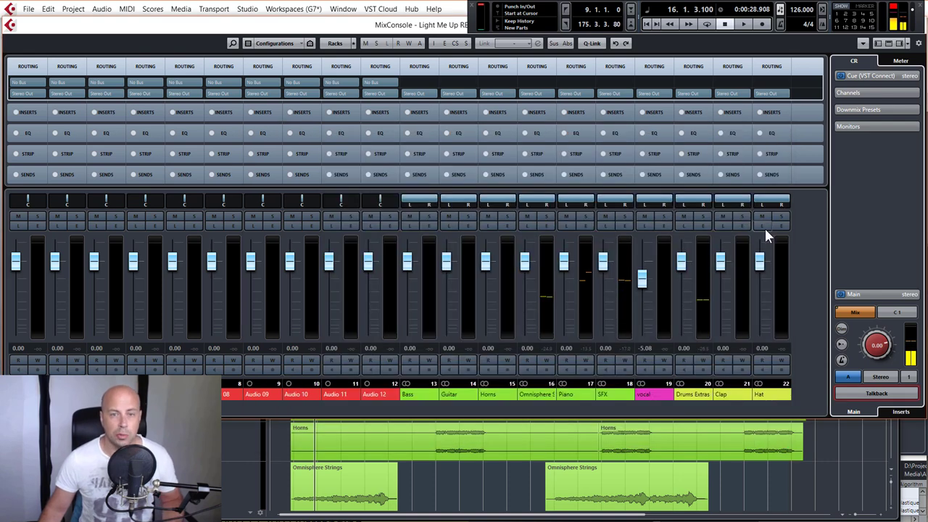
left_click(876, 394)
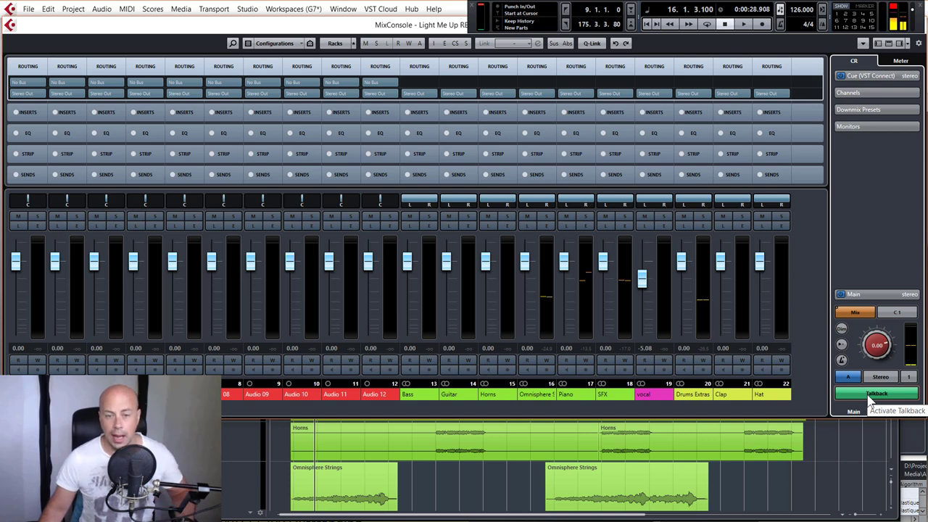
left_click(867, 394)
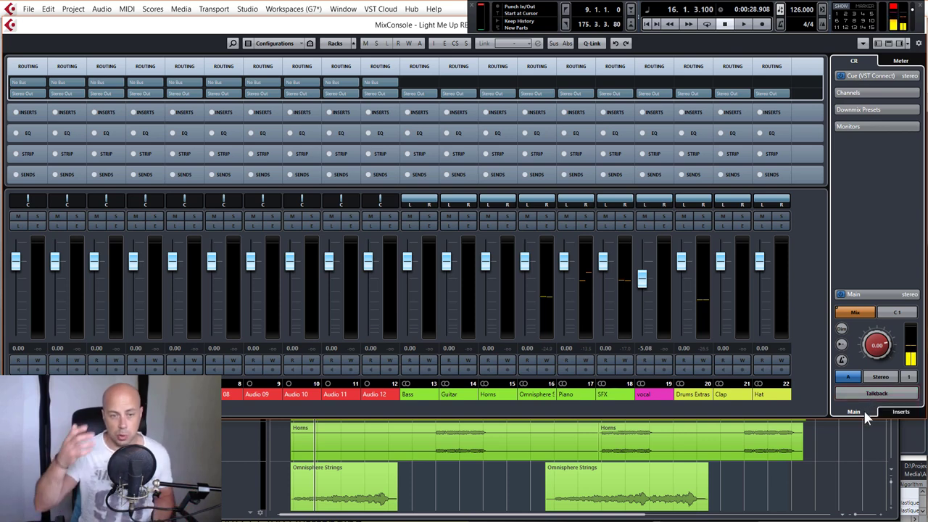